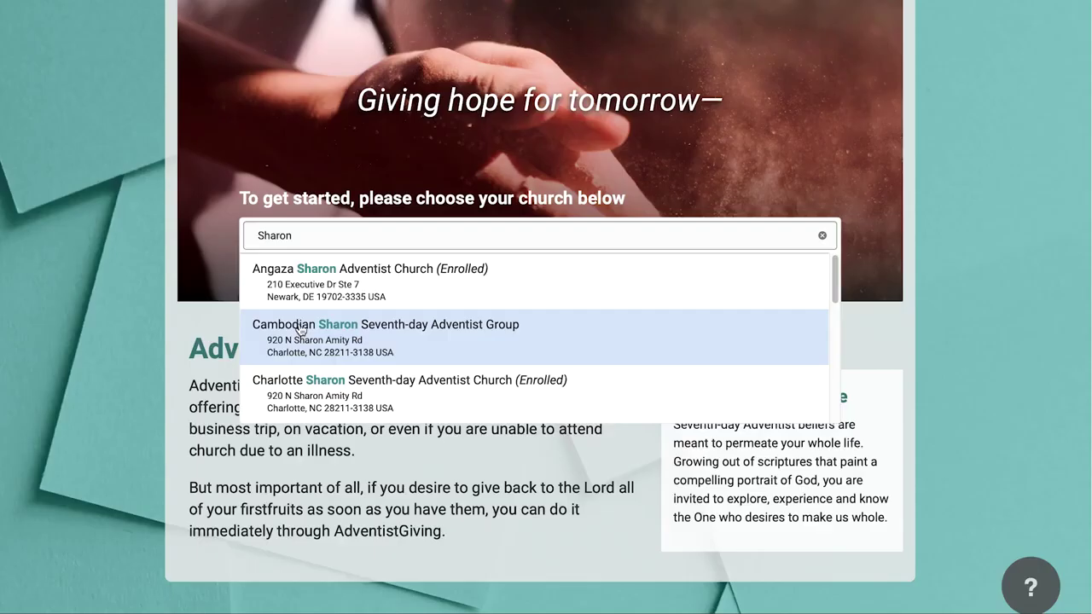
# Step: Find Charlotte Sharon Seventh-day Adventist Church among the search results for Sharon and choose it as the church
pyautogui.scroll(-1, 189, 525)
pyautogui.scroll(-4, 294, 331)
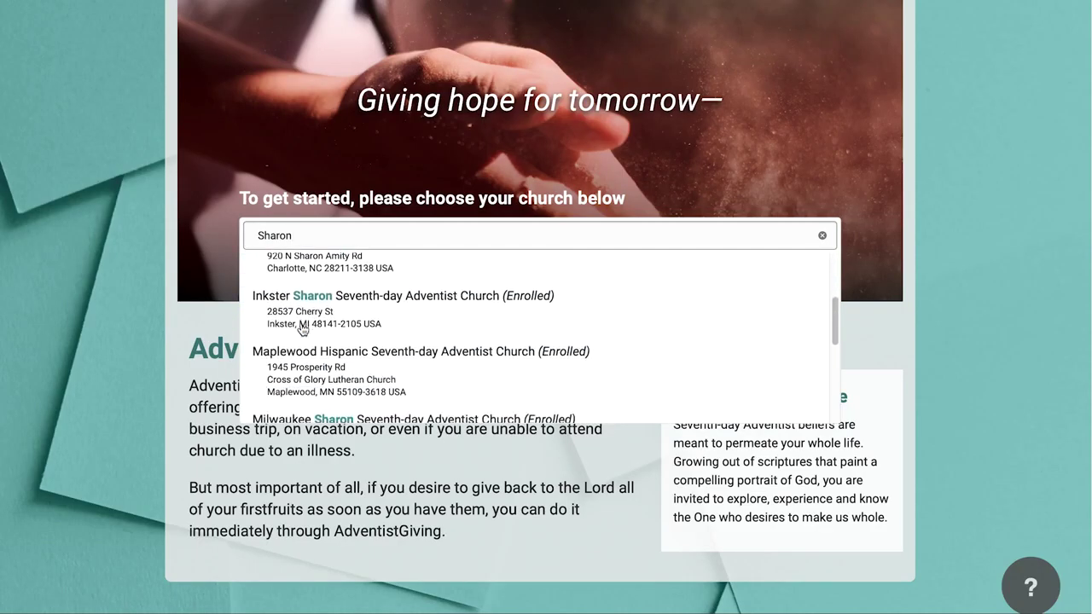
pyautogui.scroll(3, 302, 329)
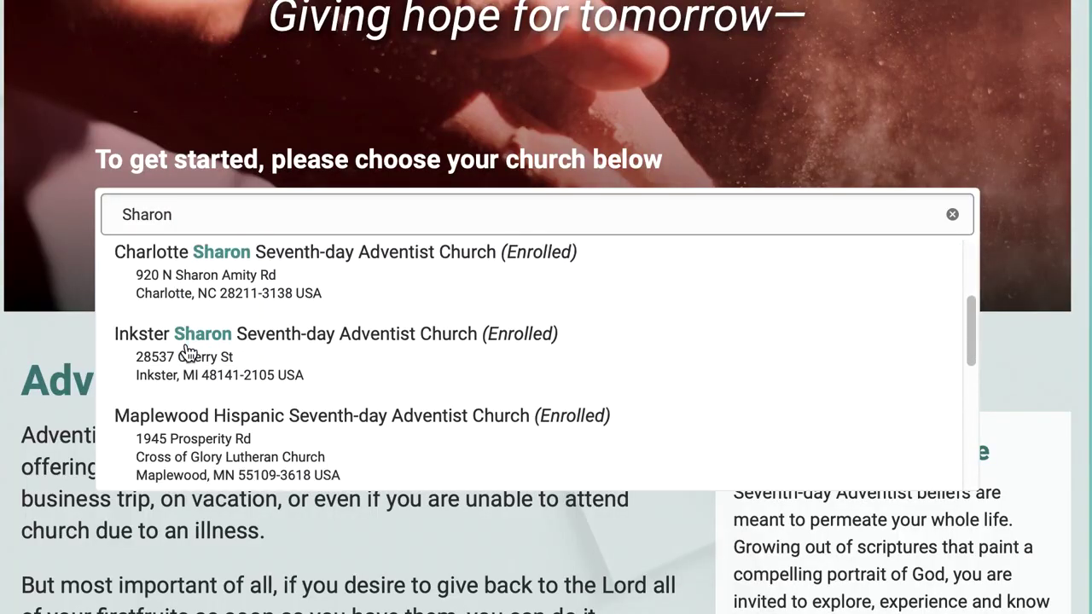
pyautogui.scroll(-5, 188, 352)
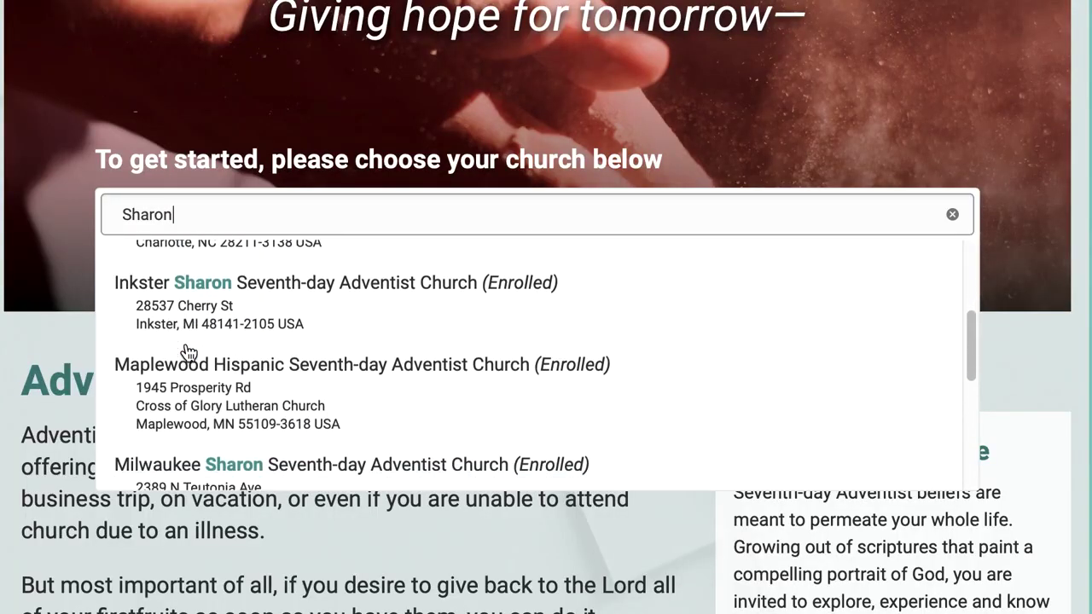
pyautogui.scroll(-1, 187, 352)
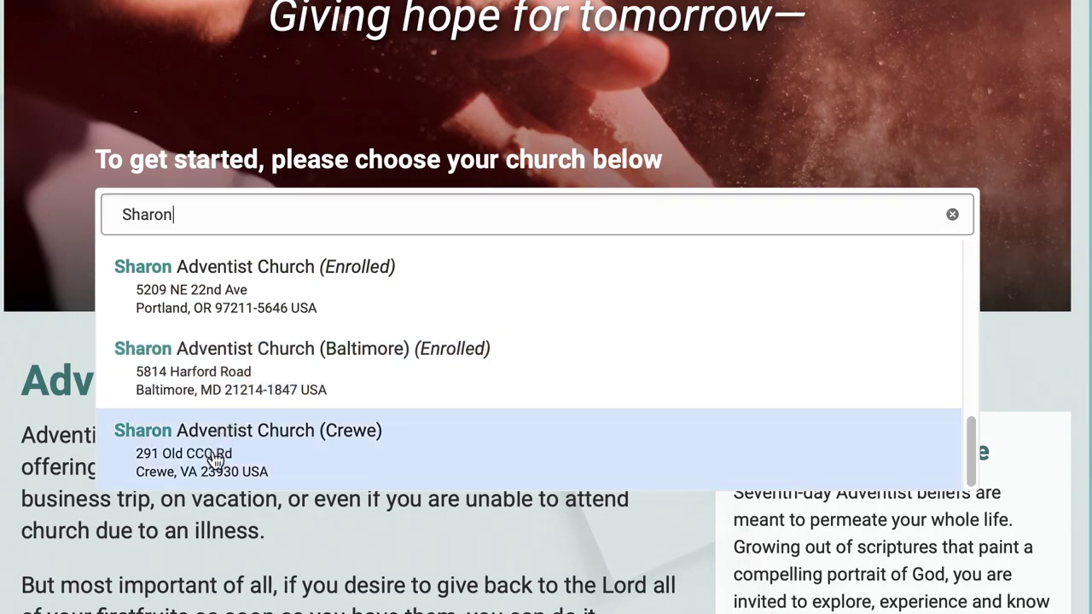
pyautogui.scroll(-1, 213, 461)
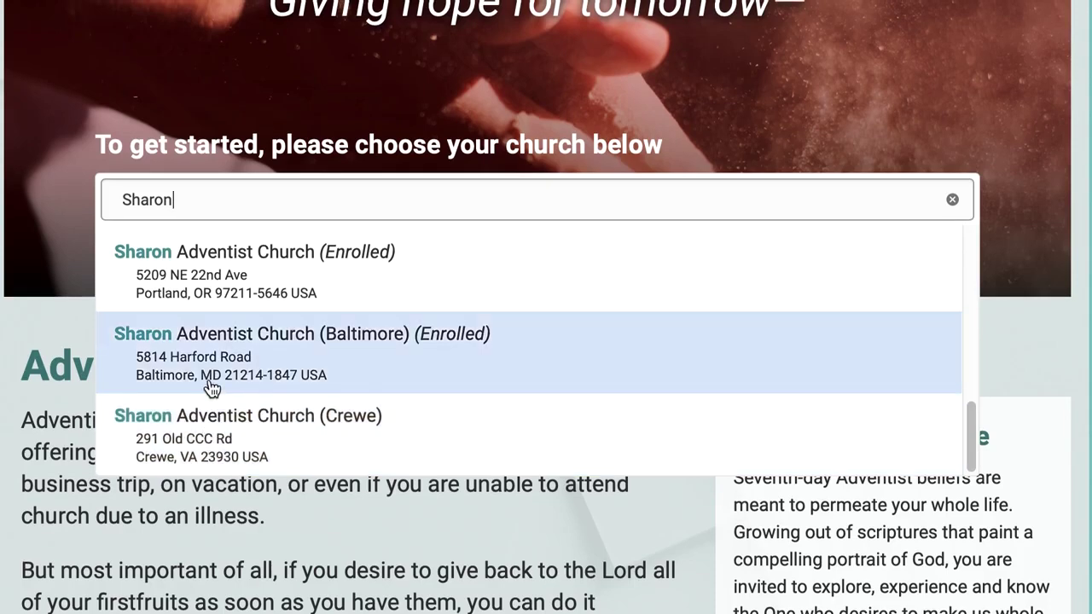
pyautogui.scroll(1, 218, 320)
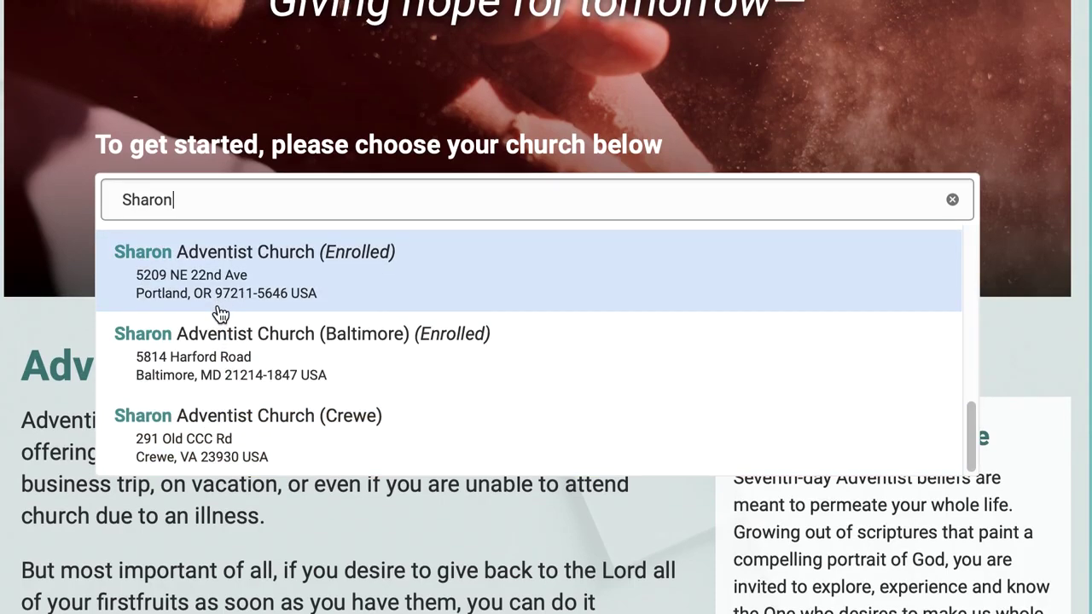
pyautogui.scroll(1, 219, 311)
pyautogui.scroll(2, 220, 316)
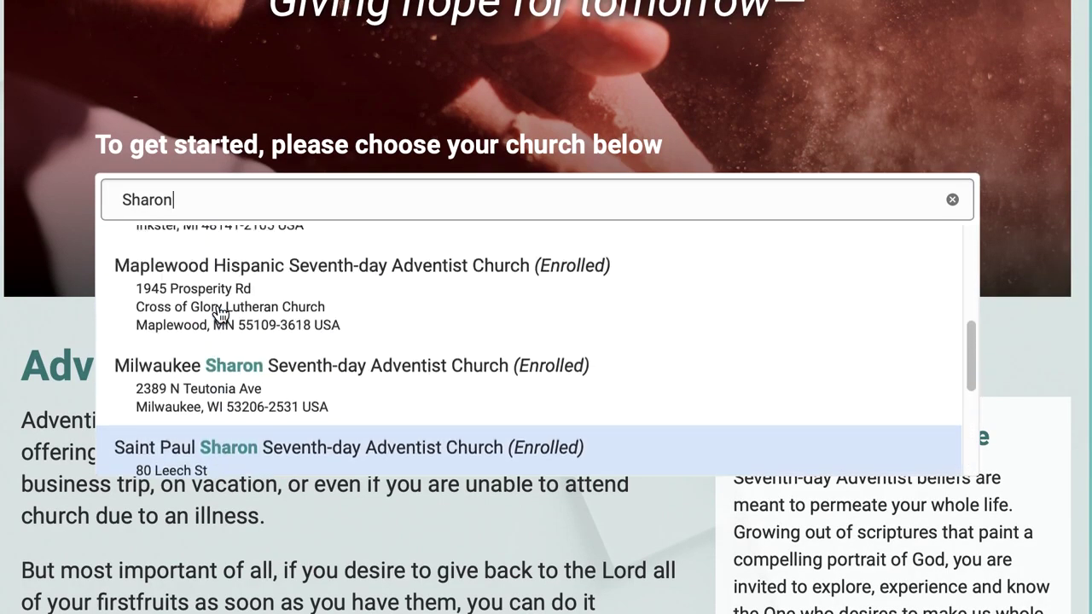
pyautogui.scroll(-2, 220, 316)
pyautogui.scroll(-1, 220, 314)
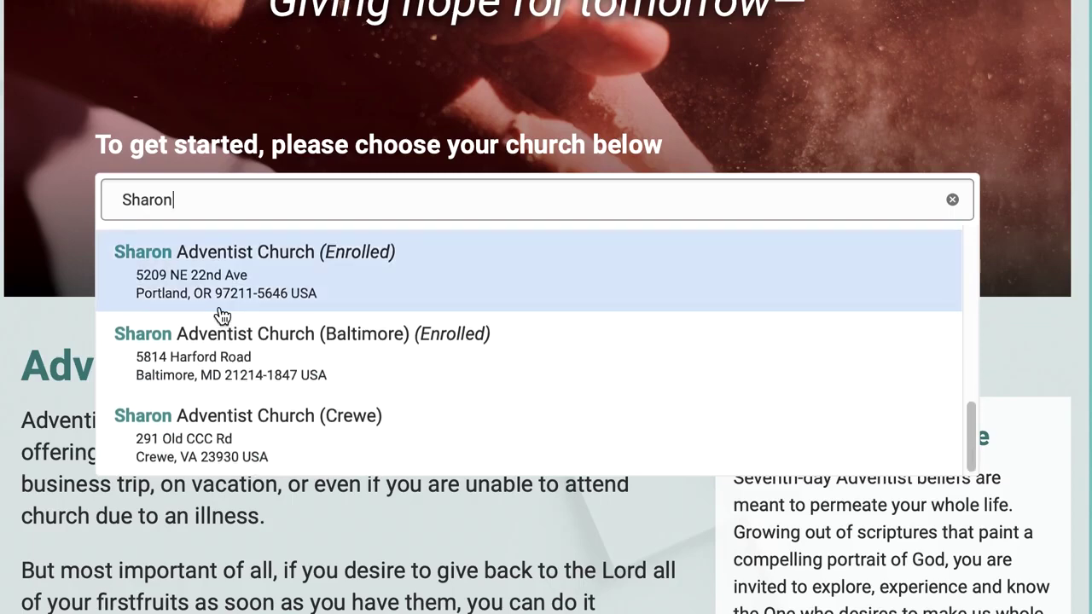
pyautogui.scroll(5, 222, 349)
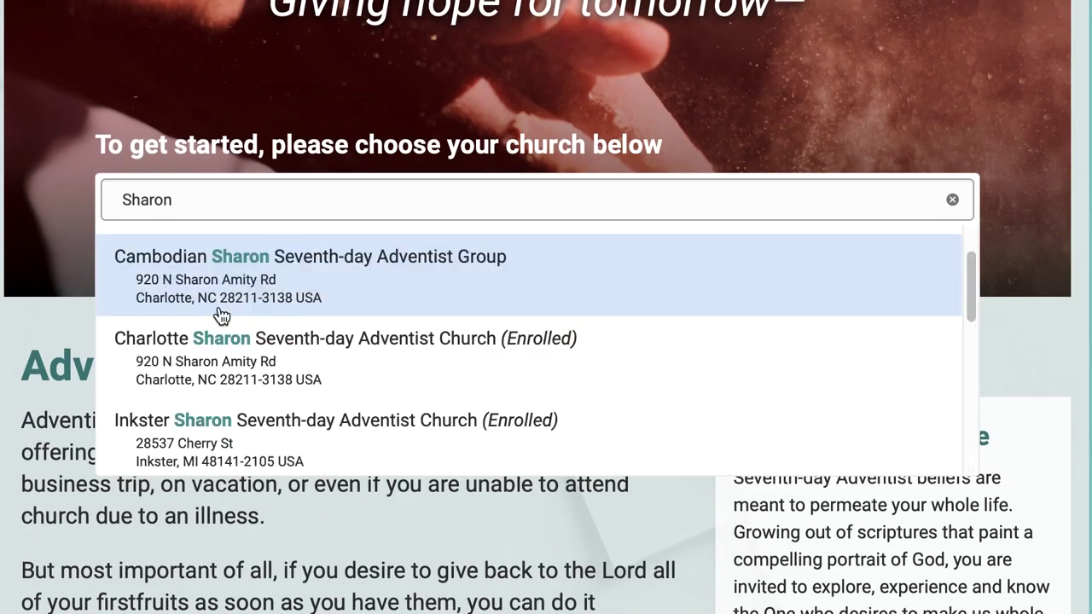
pyautogui.click(168, 369)
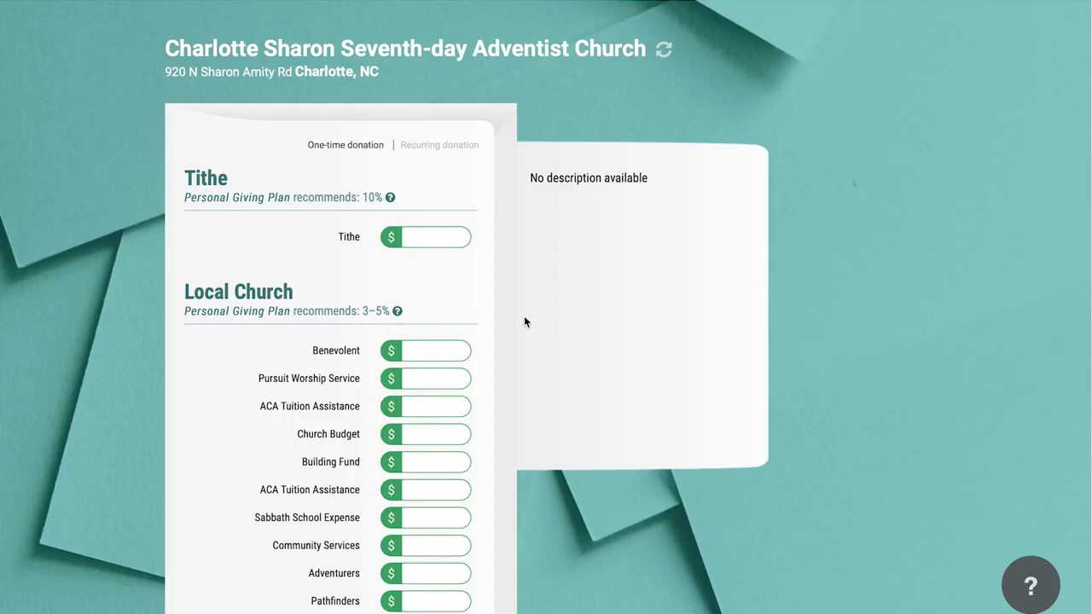
# Step: Examine the Tithe, Local Church, Conference/Union and World giving categories on the donation envelope, along with their descriptions
pyautogui.moveTo(394, 232)
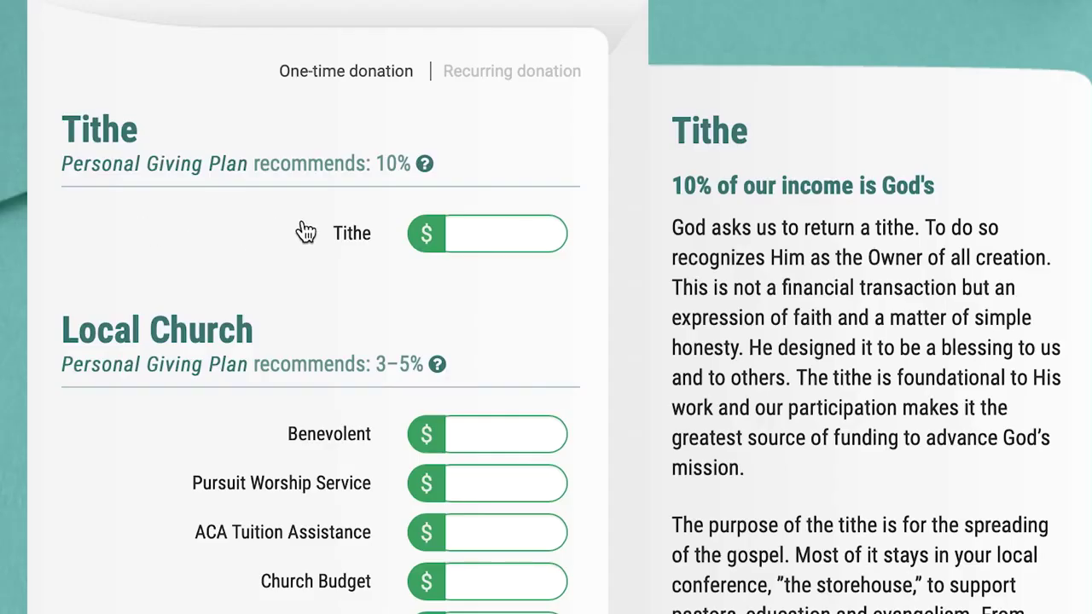
pyautogui.moveTo(337, 449)
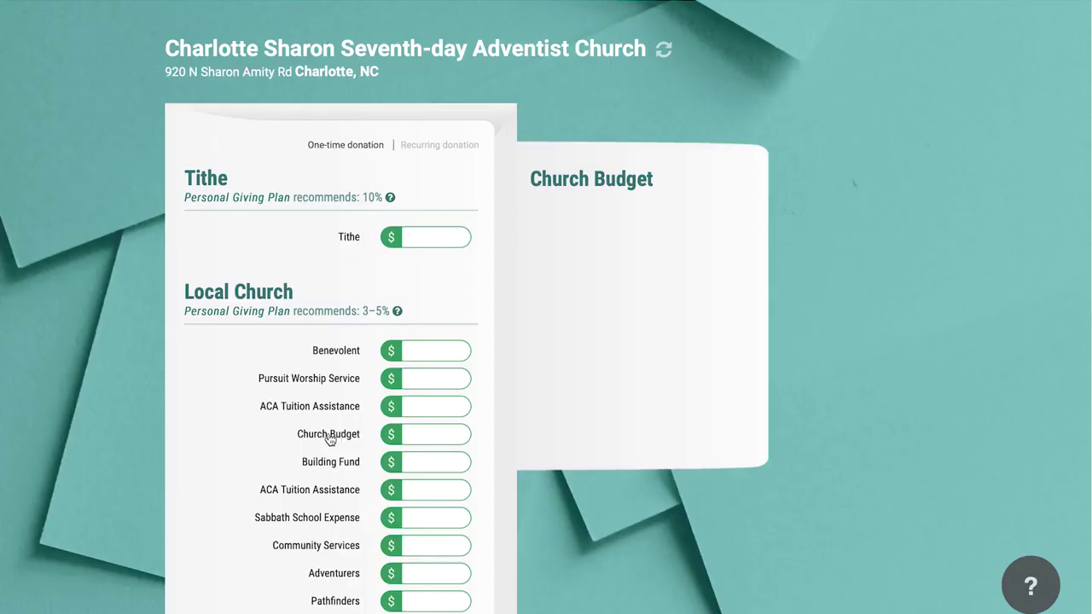
pyautogui.moveTo(157, 507)
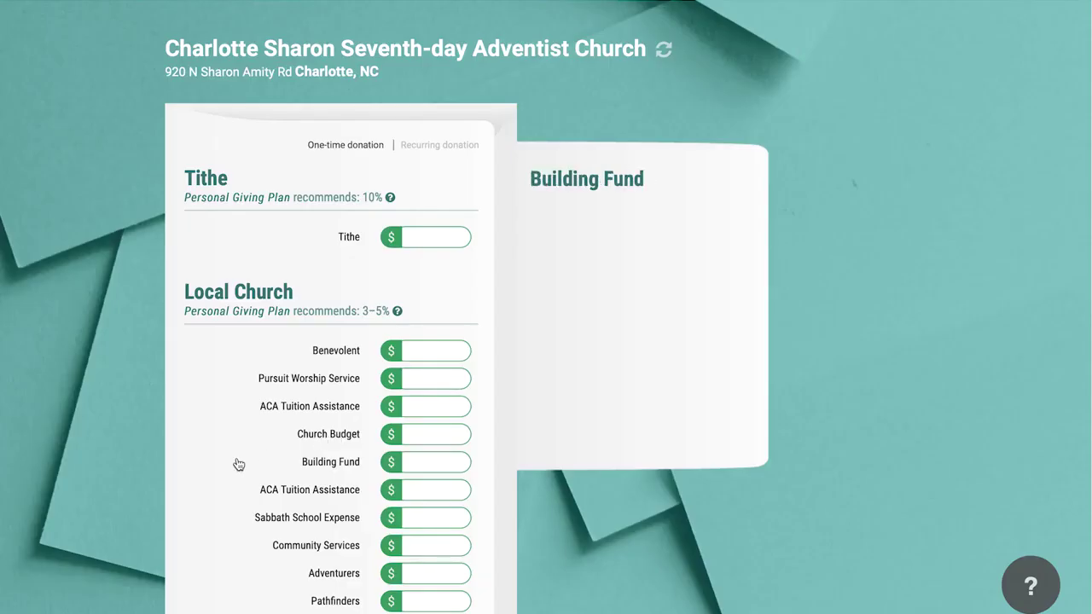
pyautogui.scroll(-4, 238, 464)
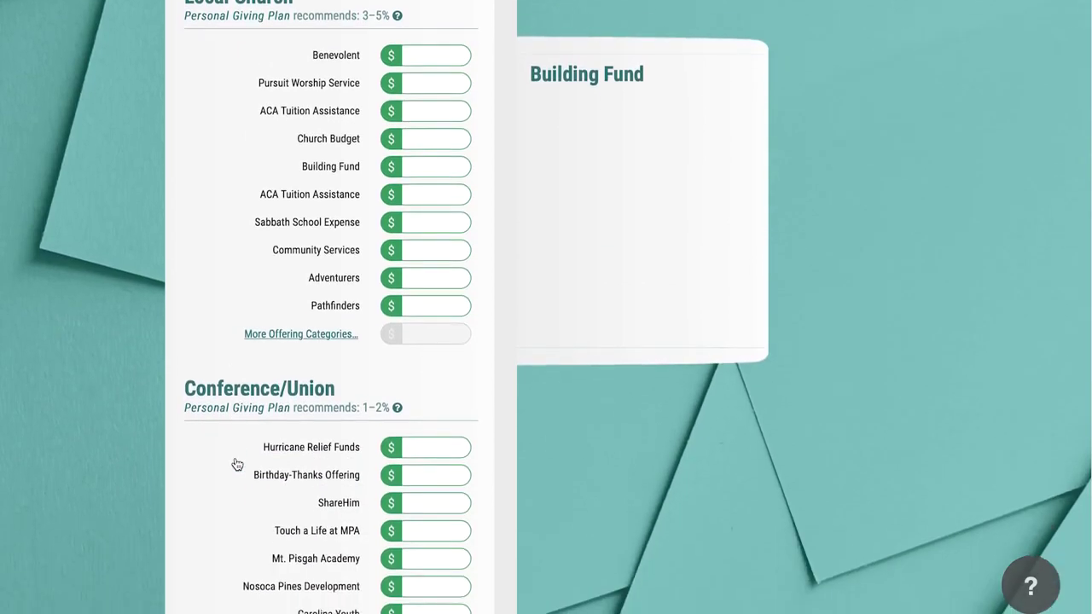
pyautogui.scroll(-1, 236, 464)
pyautogui.scroll(2, 239, 460)
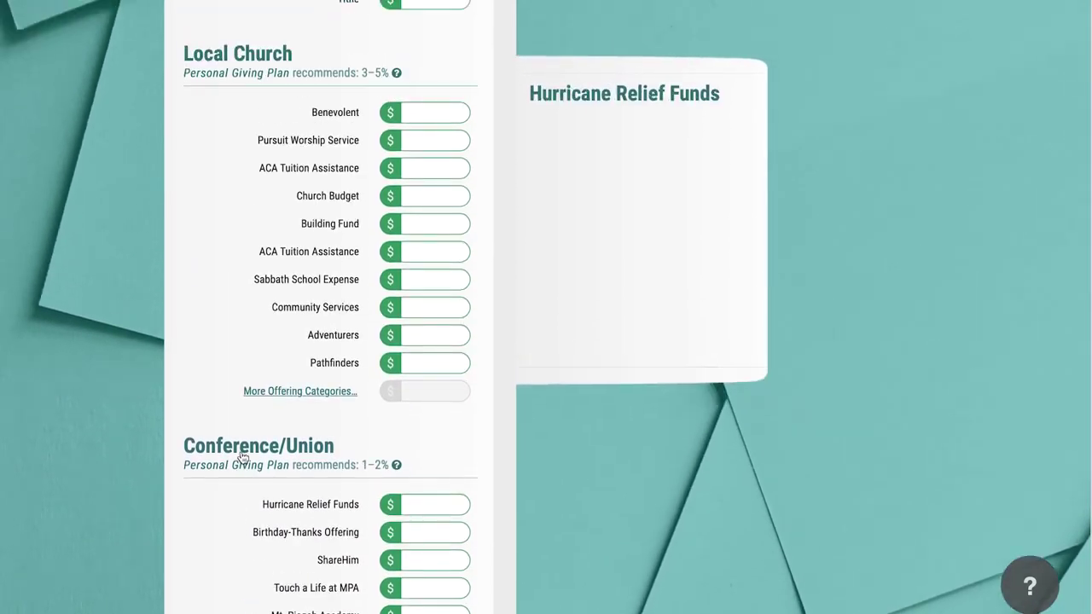
pyautogui.scroll(1, 242, 458)
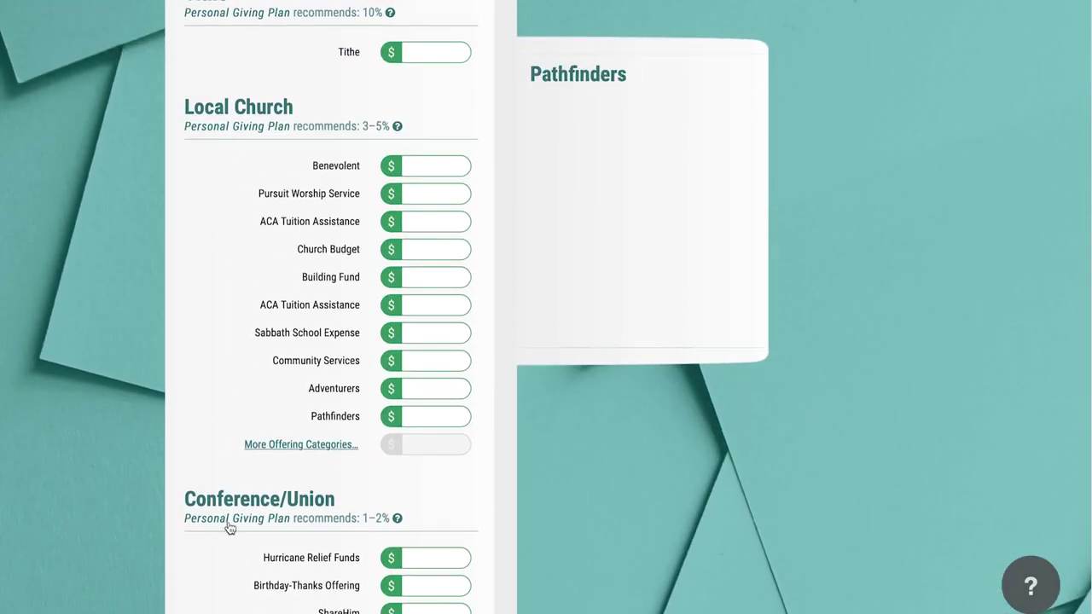
pyautogui.scroll(-4, 228, 529)
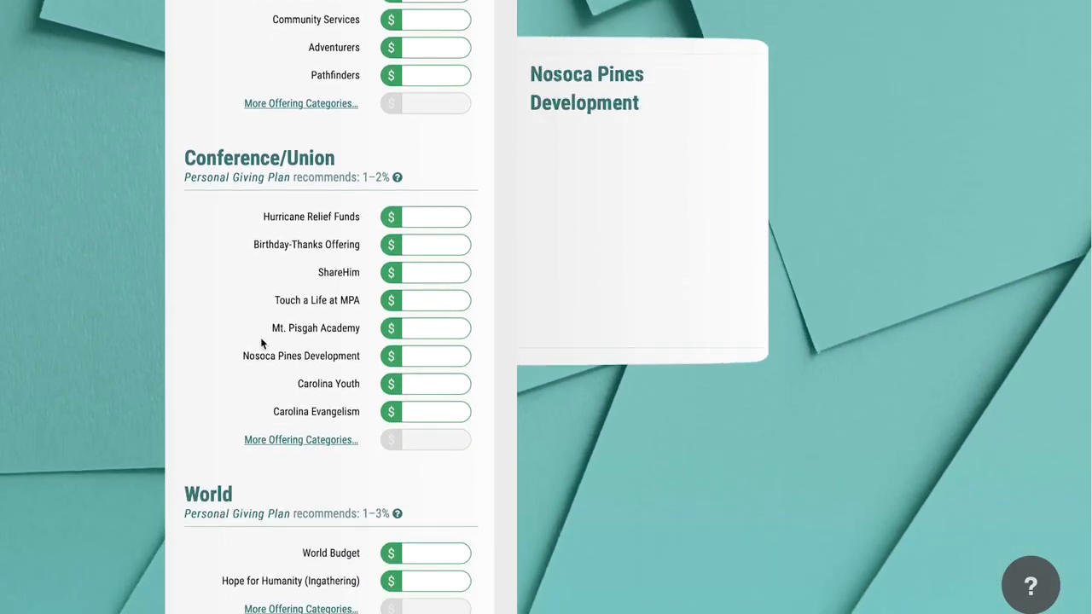
# Step: Add the Women's Ministry and Adventurers categories to the Local Church offerings and return to the envelope
pyautogui.scroll(1, 256, 375)
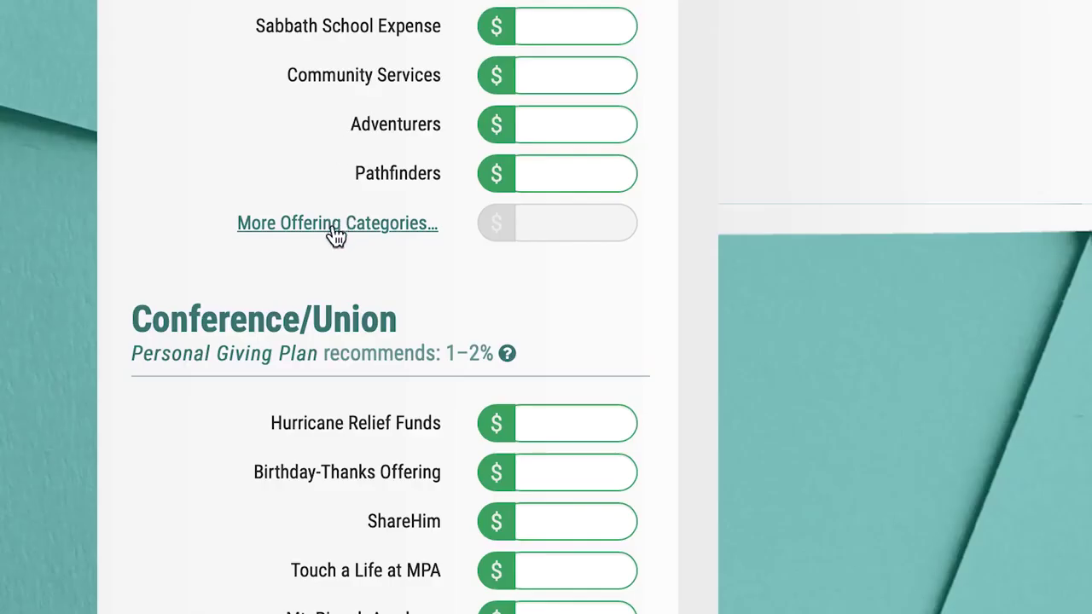
pyautogui.click(336, 224)
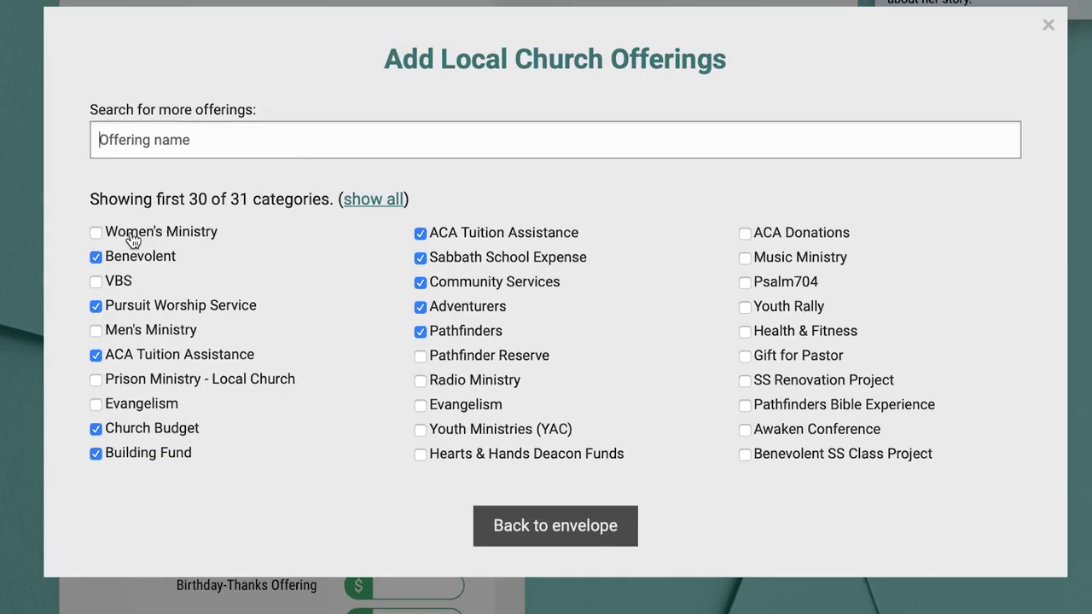
pyautogui.click(96, 232)
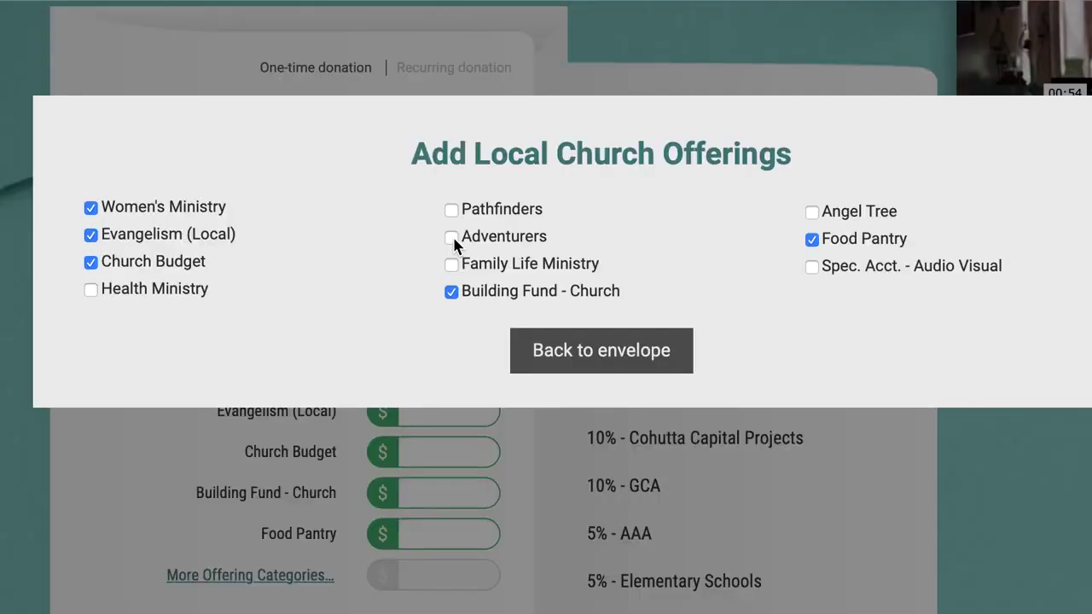
pyautogui.click(451, 237)
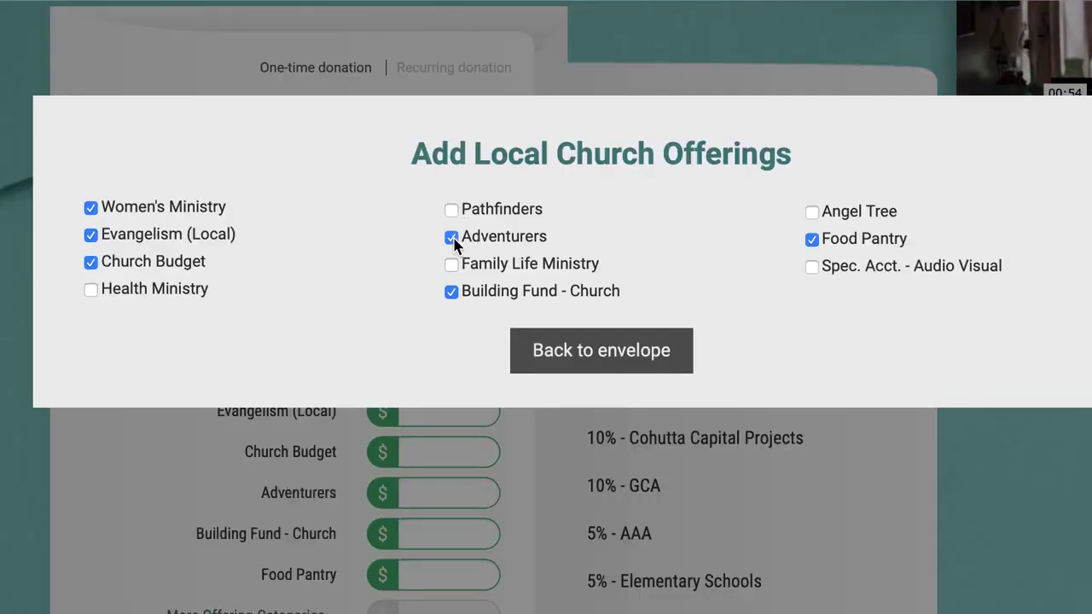
pyautogui.click(605, 361)
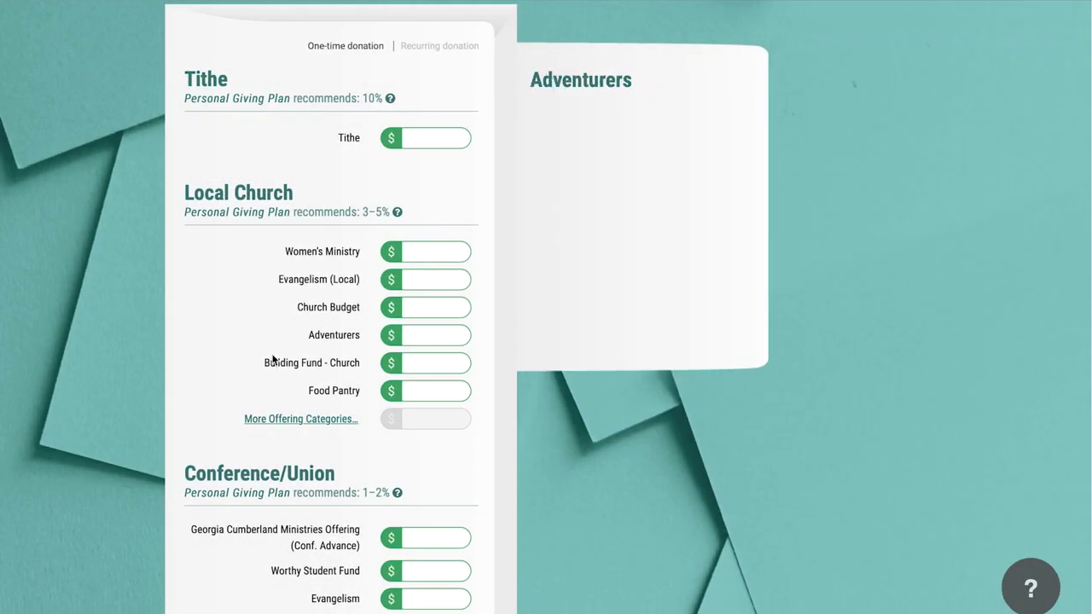
# Step: Enter a Tithe amount of 200 dollars for the one-time donation and continue to the account options
pyautogui.click(439, 140)
pyautogui.write('2')
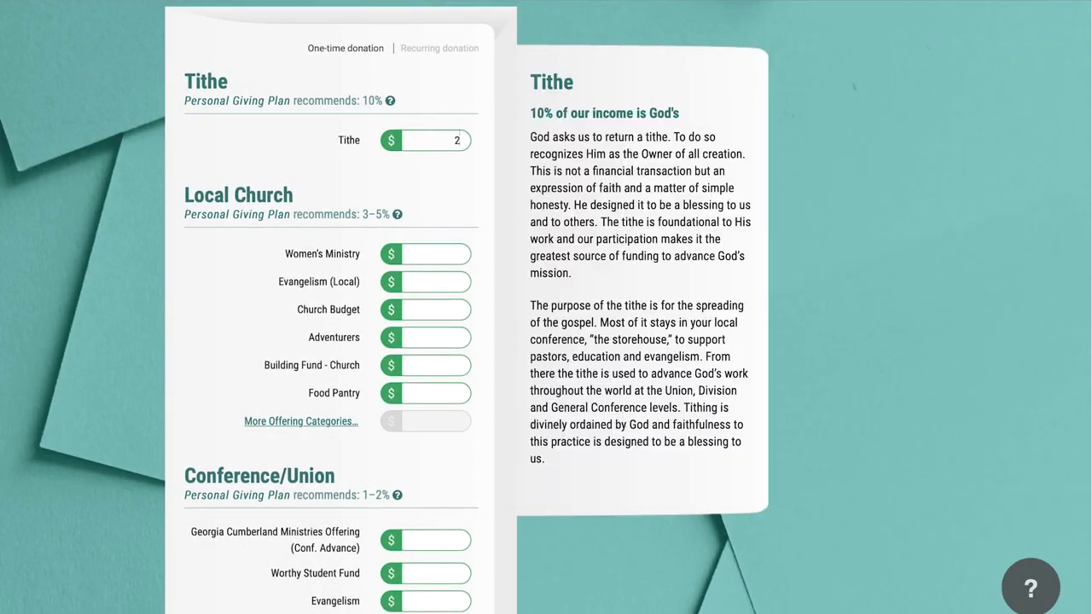
pyautogui.write('00')
pyautogui.scroll(-4, 349, 264)
pyautogui.scroll(-3, 349, 265)
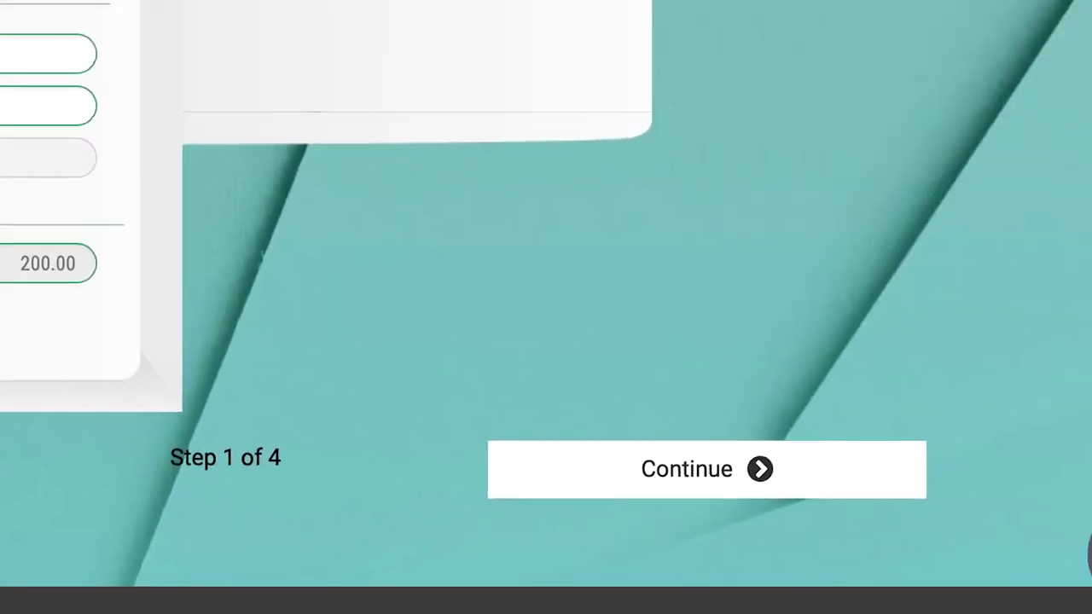
pyautogui.click(706, 469)
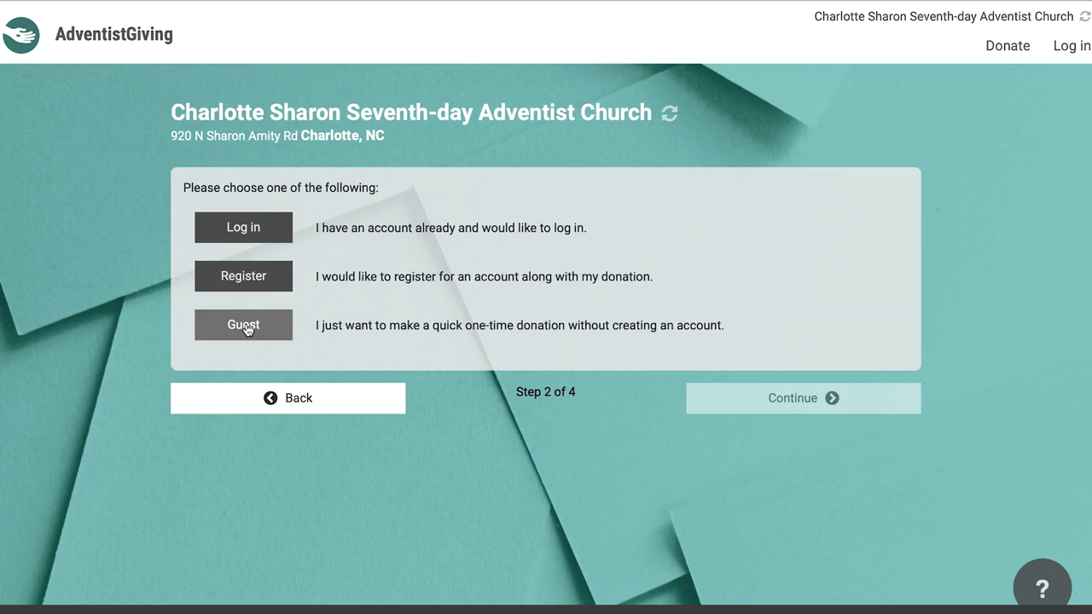
# Step: Choose to register for an account along with the donation, review the registration form's fields and submit it
pyautogui.click(247, 278)
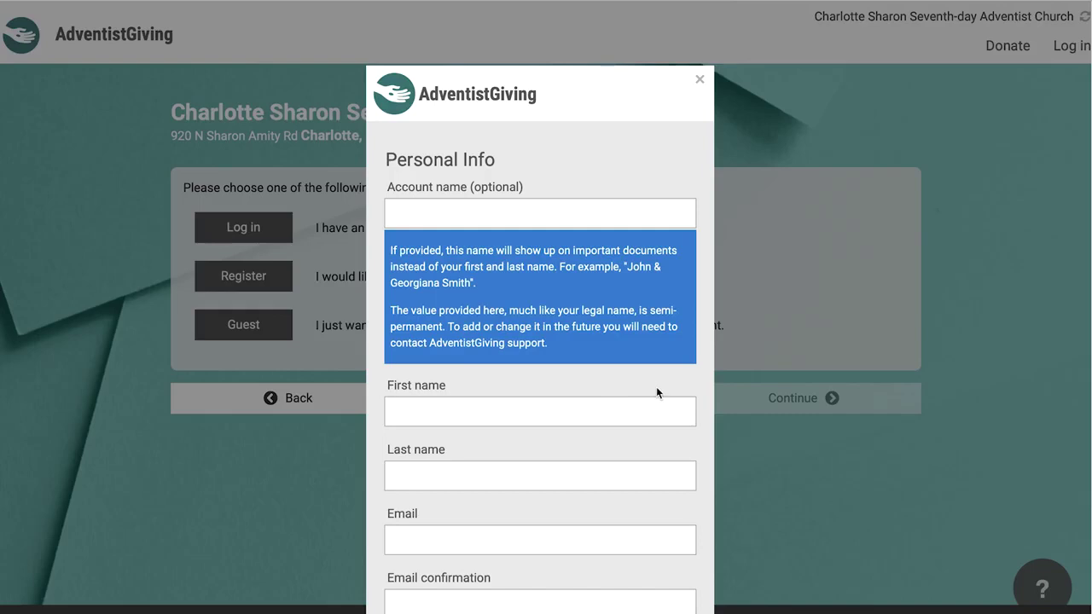
pyautogui.scroll(-5, 657, 393)
pyautogui.scroll(-5, 656, 392)
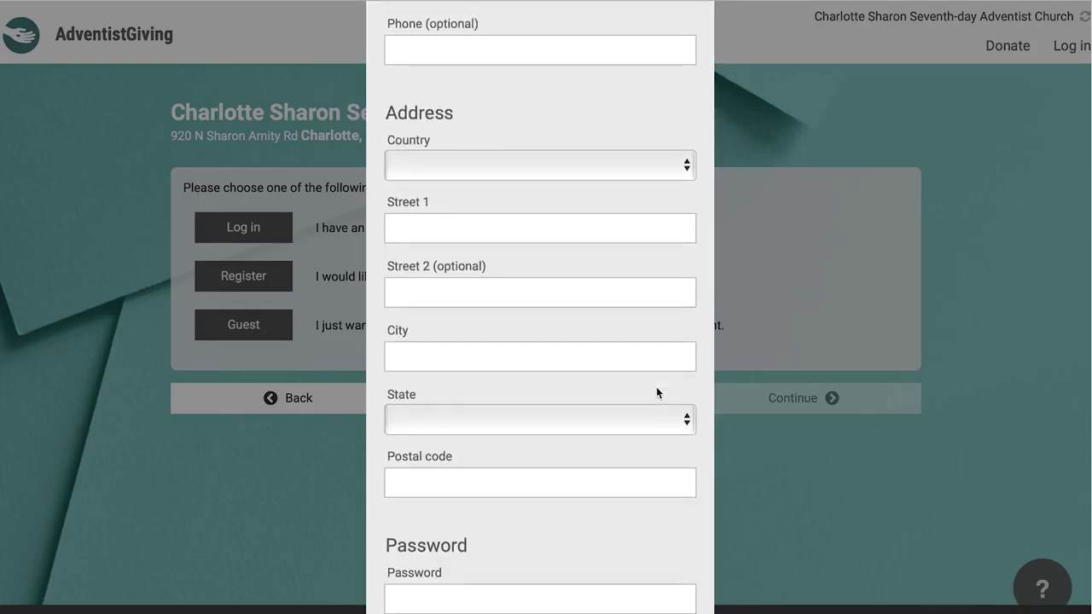
pyautogui.scroll(5, 656, 392)
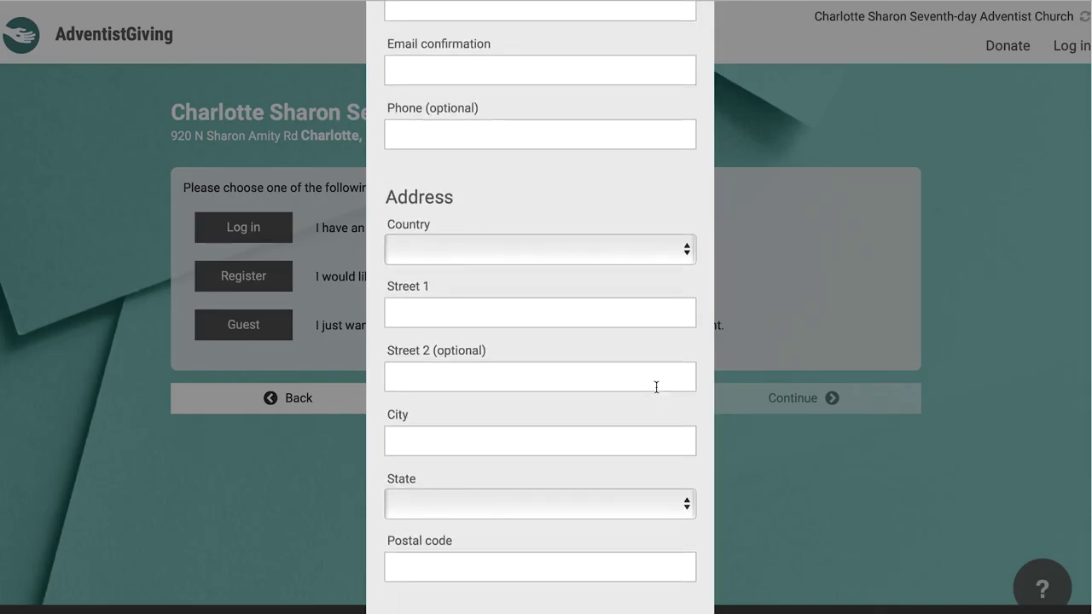
pyautogui.scroll(-5, 656, 387)
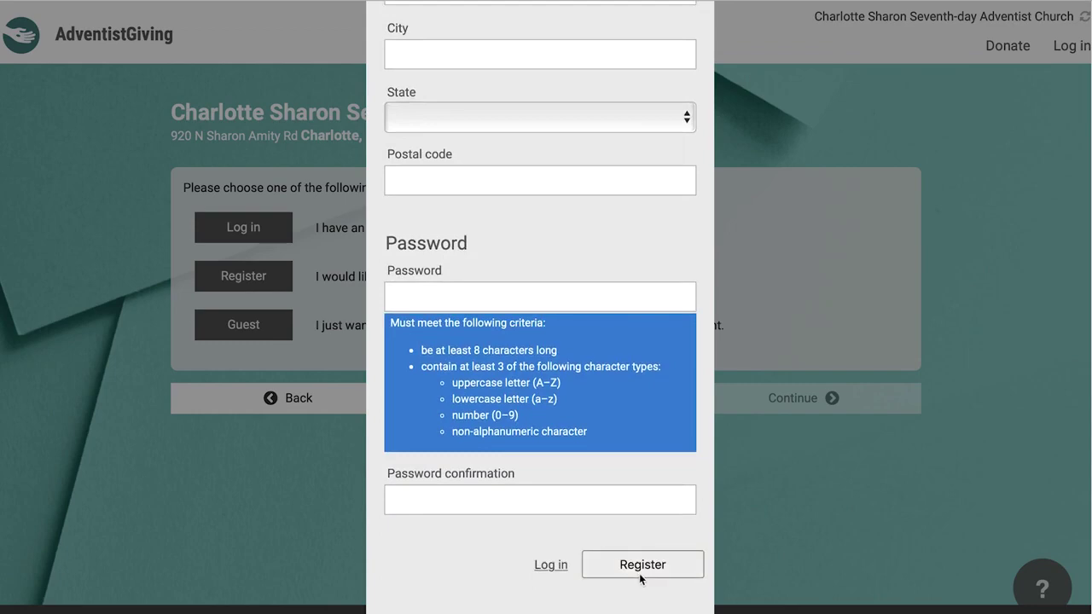
pyautogui.click(643, 572)
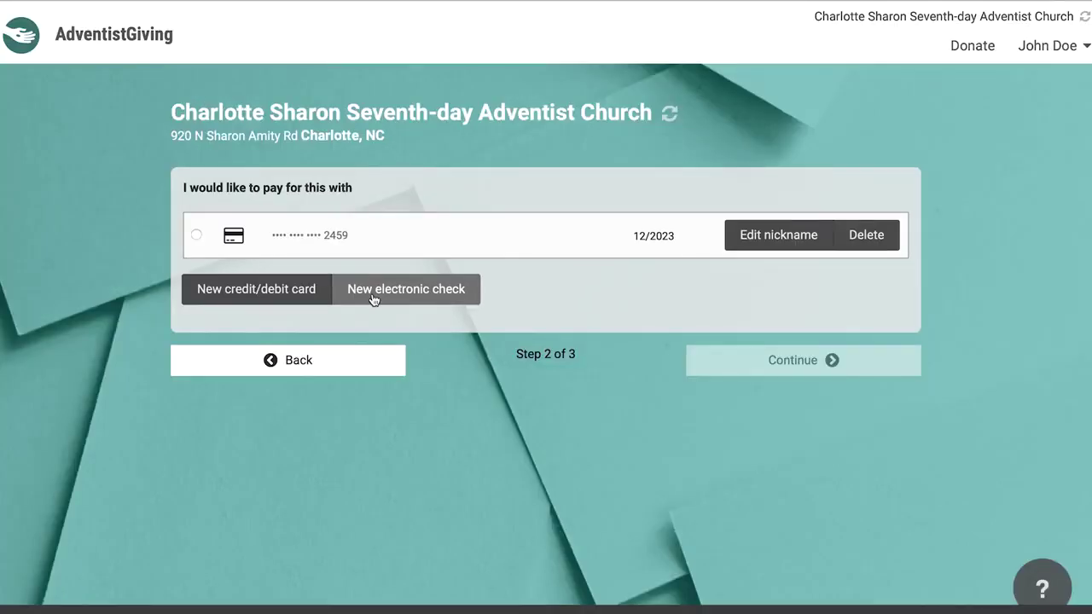
# Step: Select the saved card as the payment method and continue to the donation review page
pyautogui.click(195, 237)
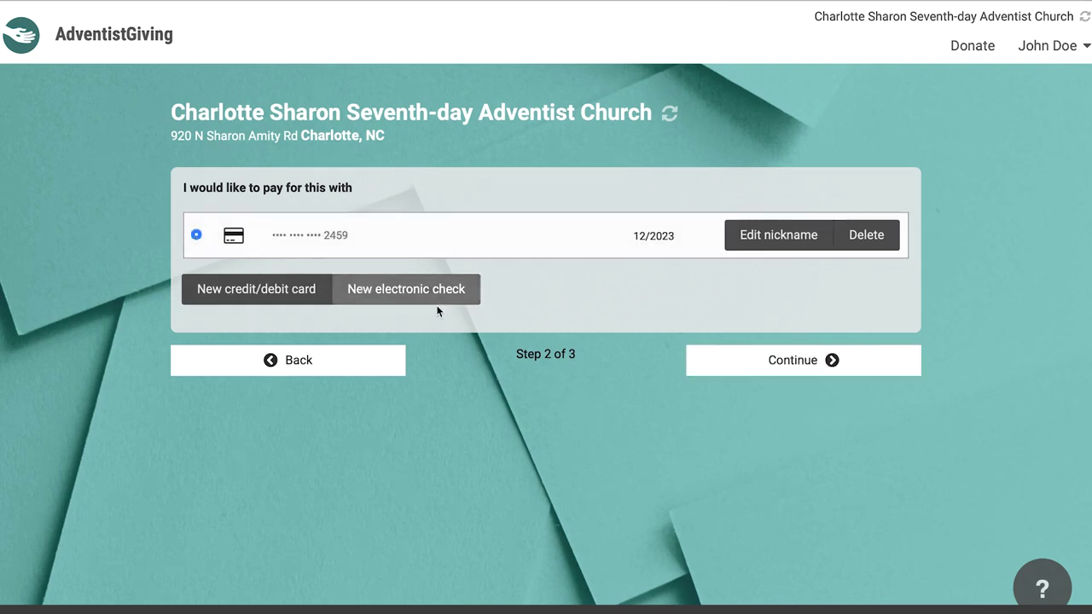
pyautogui.click(722, 360)
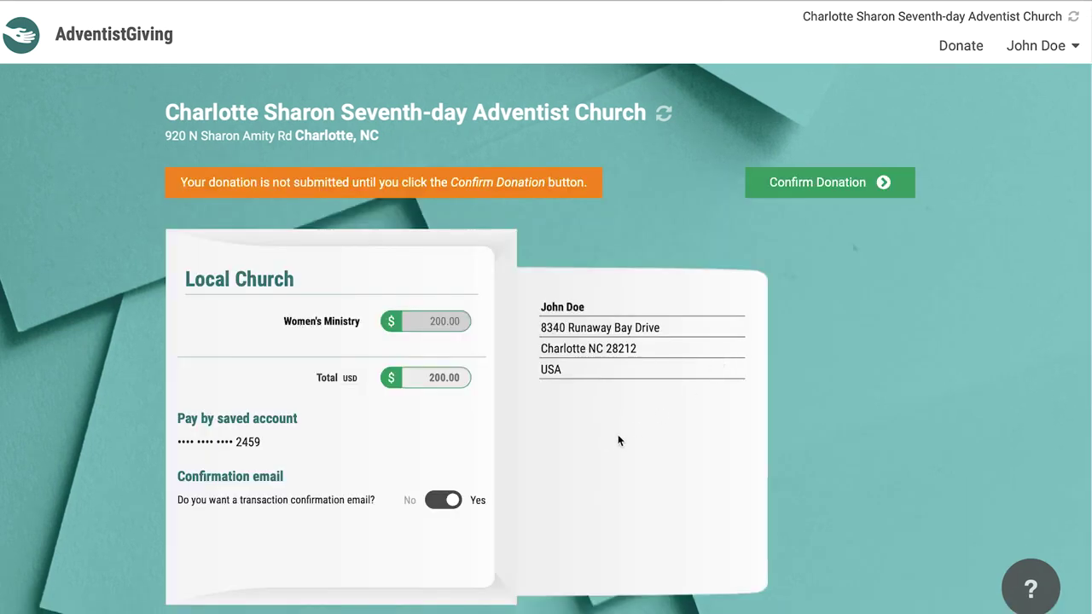
pyautogui.scroll(-2, 609, 439)
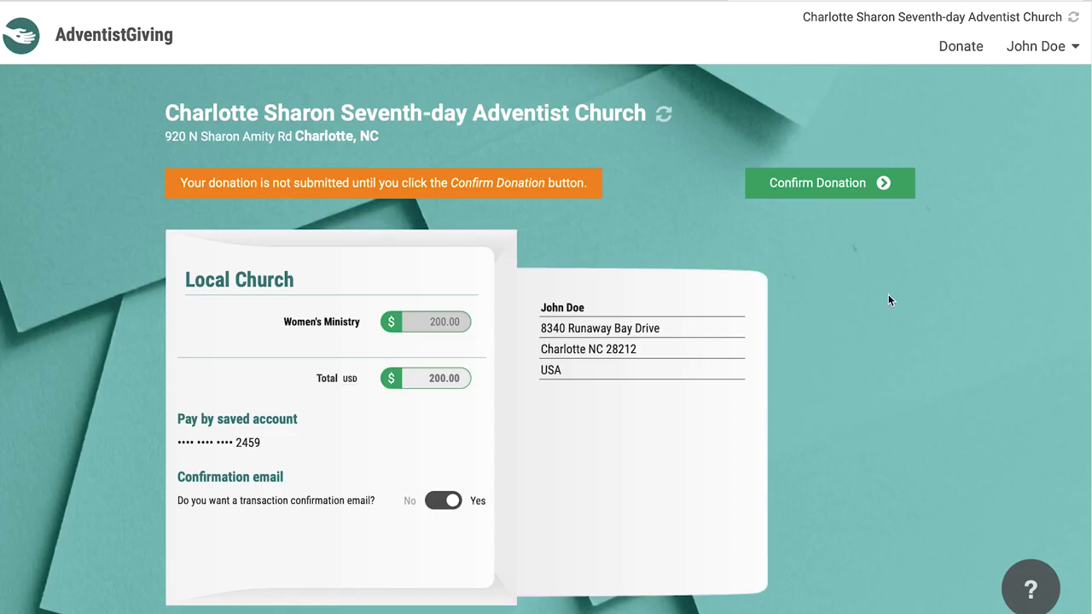
# Step: Open the account history and profile page of the signed-in donor
pyautogui.click(1046, 49)
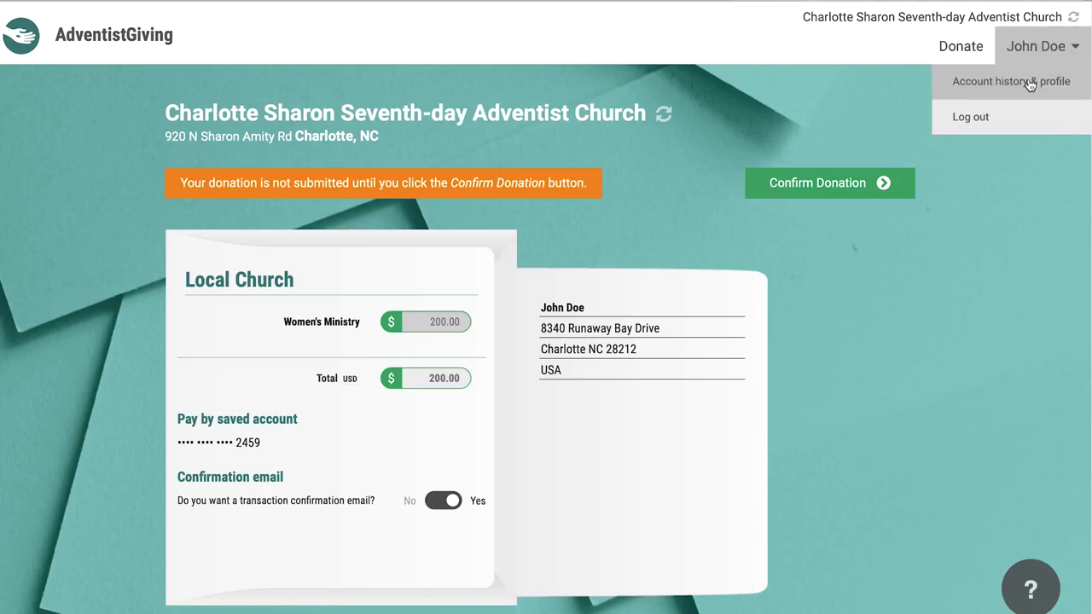
pyautogui.click(1030, 83)
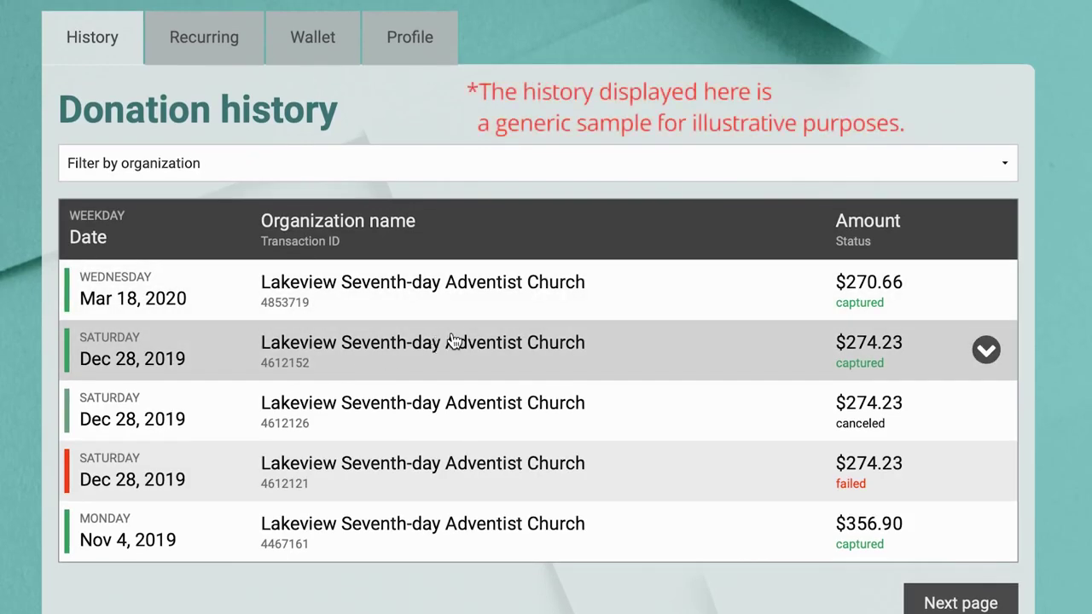
# Step: Show the details of the March 18, 2020 donation and open the list of recurring donations
pyautogui.click(220, 301)
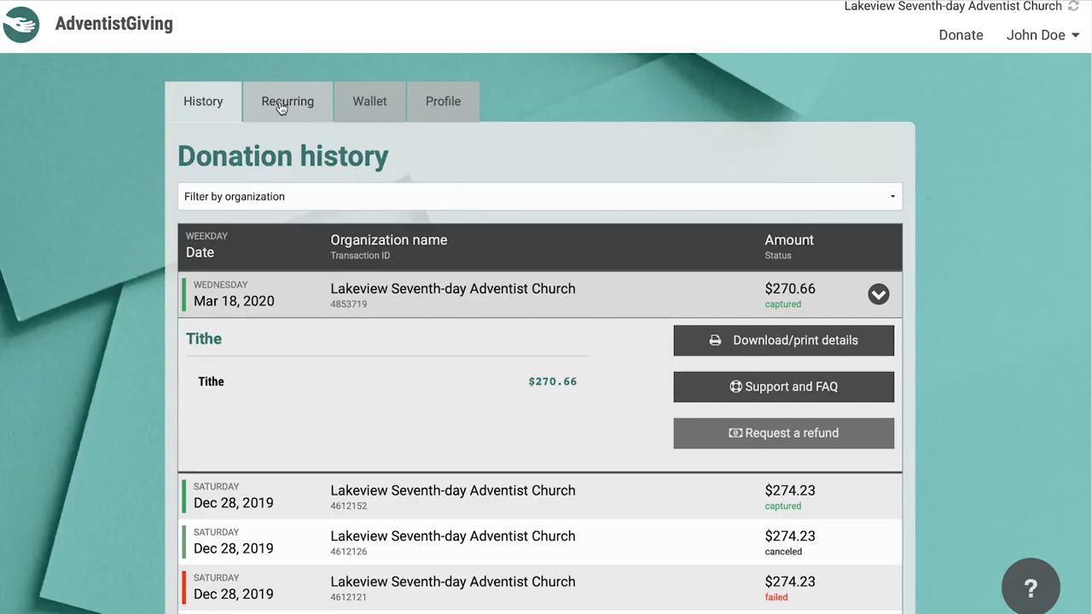
pyautogui.click(195, 45)
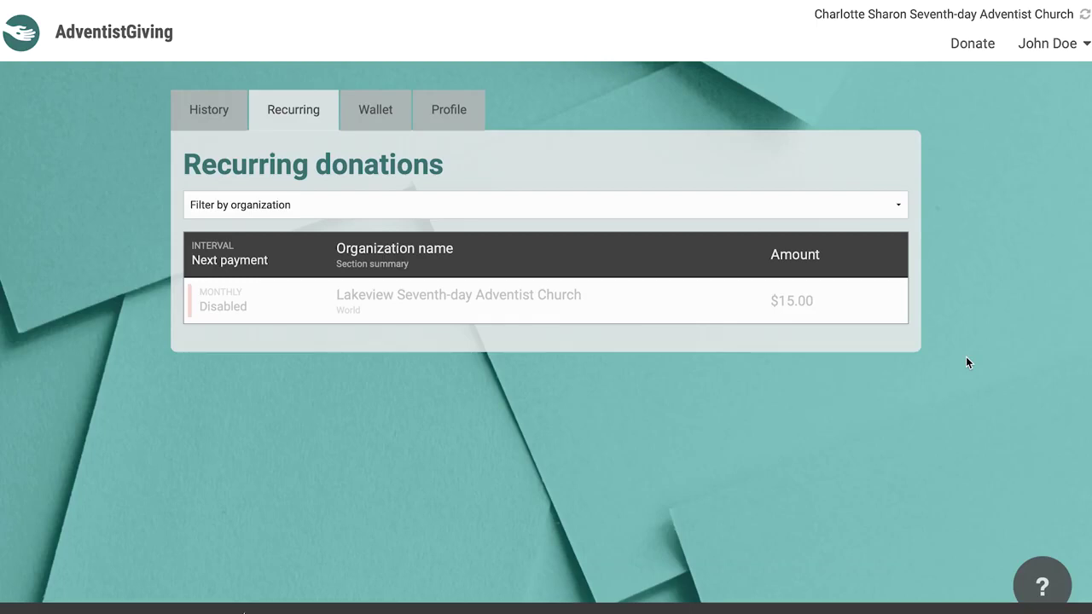
# Step: Go back to the donation form, view the donation type descriptions and switch the form to a recurring donation
pyautogui.click(979, 45)
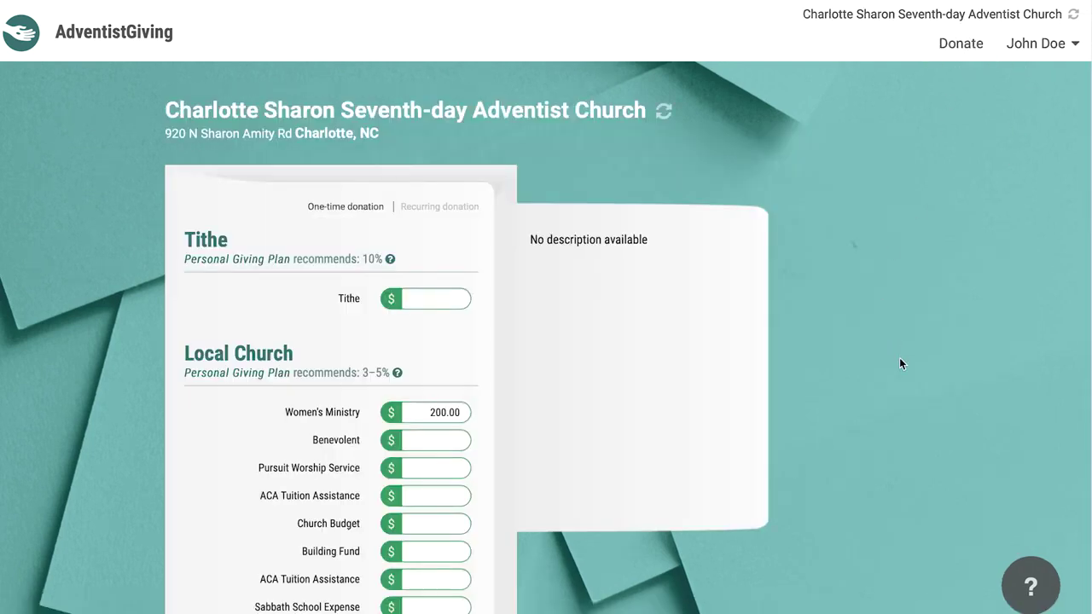
pyautogui.moveTo(351, 206)
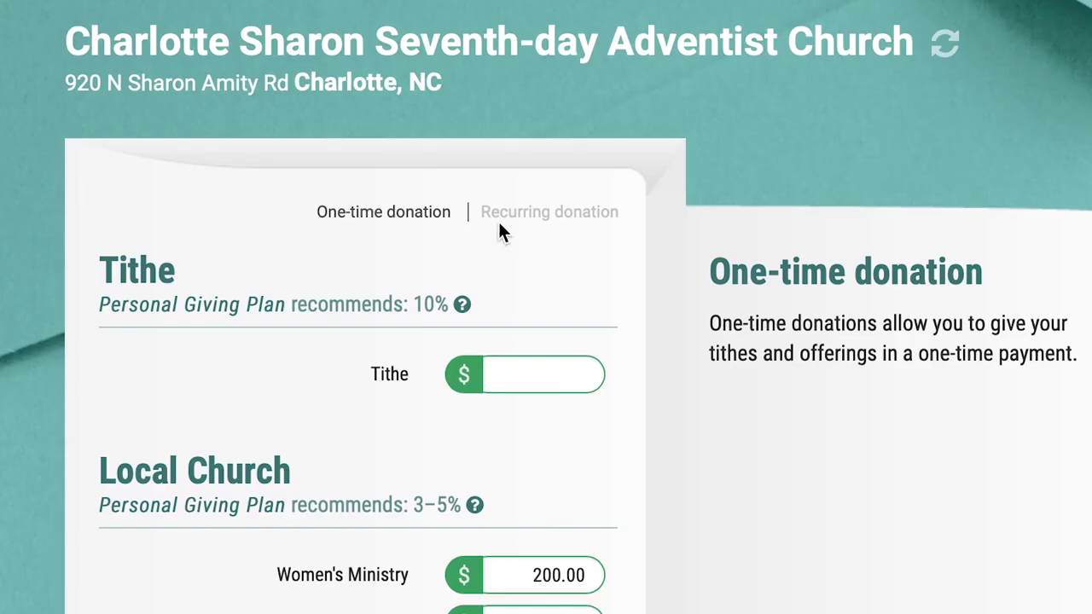
pyautogui.moveTo(520, 215)
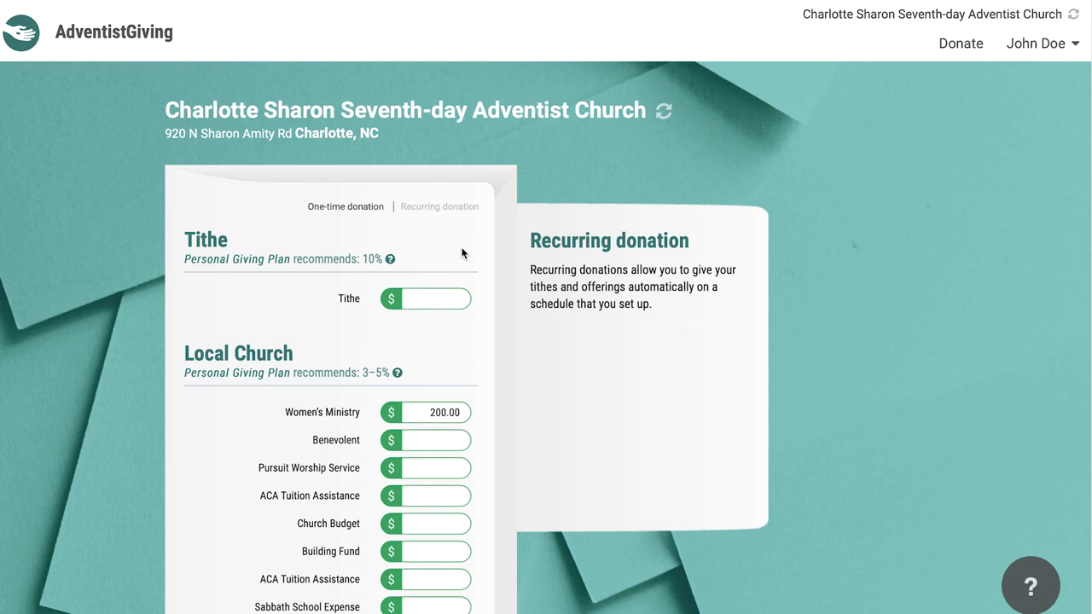
pyautogui.click(449, 207)
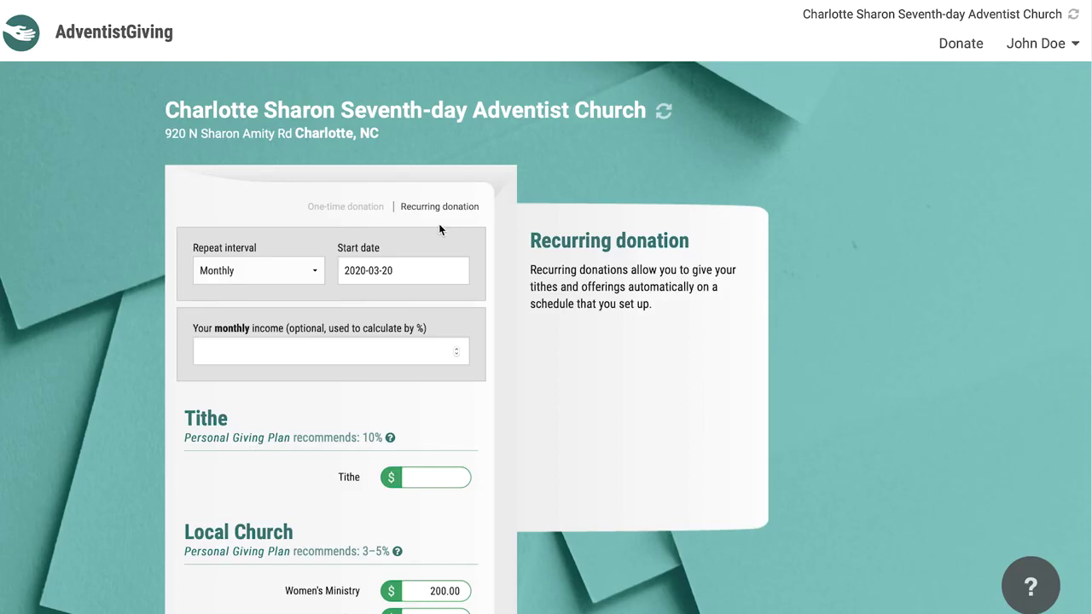
# Step: Set the recurring donation's repeat interval to every two weeks and check the start date and optional income fields
pyautogui.click(292, 275)
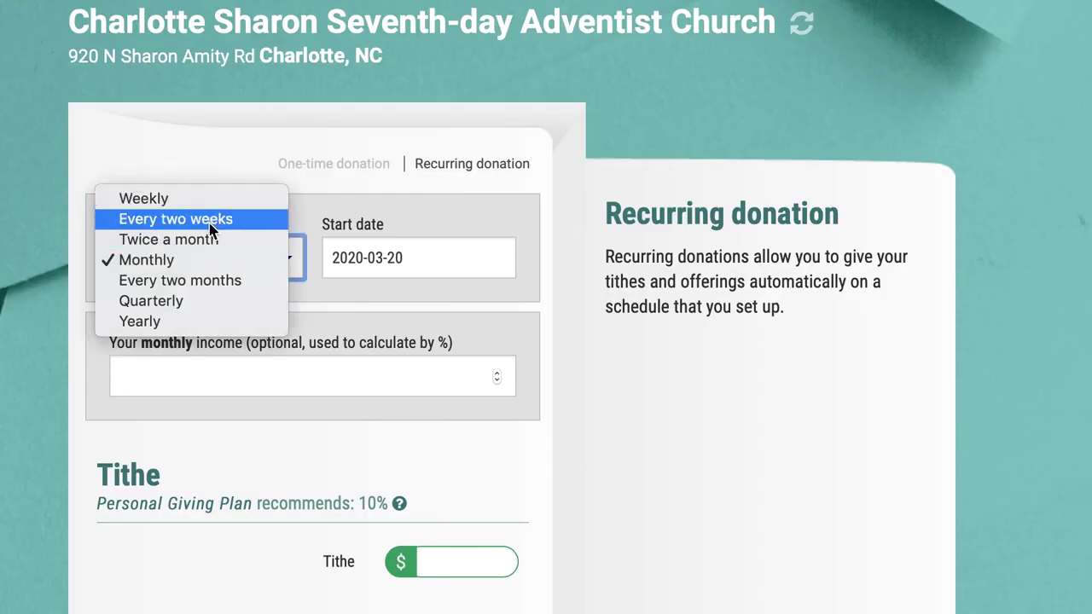
pyautogui.click(217, 222)
pyautogui.click(362, 264)
pyautogui.click(180, 368)
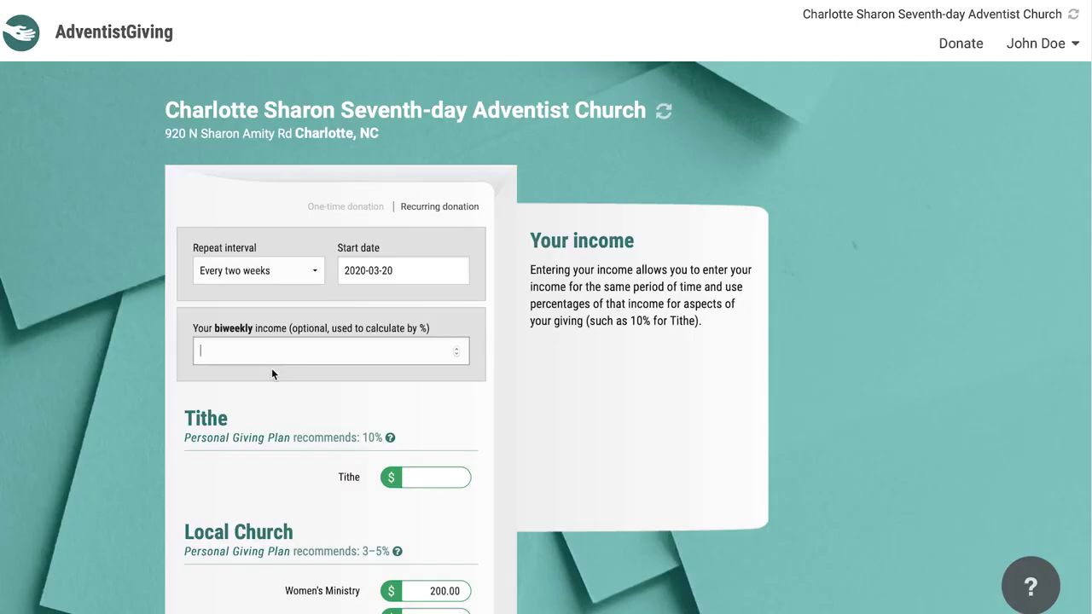
# Step: Enter 50 dollars for Church Budget under Local Church and review the remaining offering categories through to the total
pyautogui.scroll(-3, 231, 415)
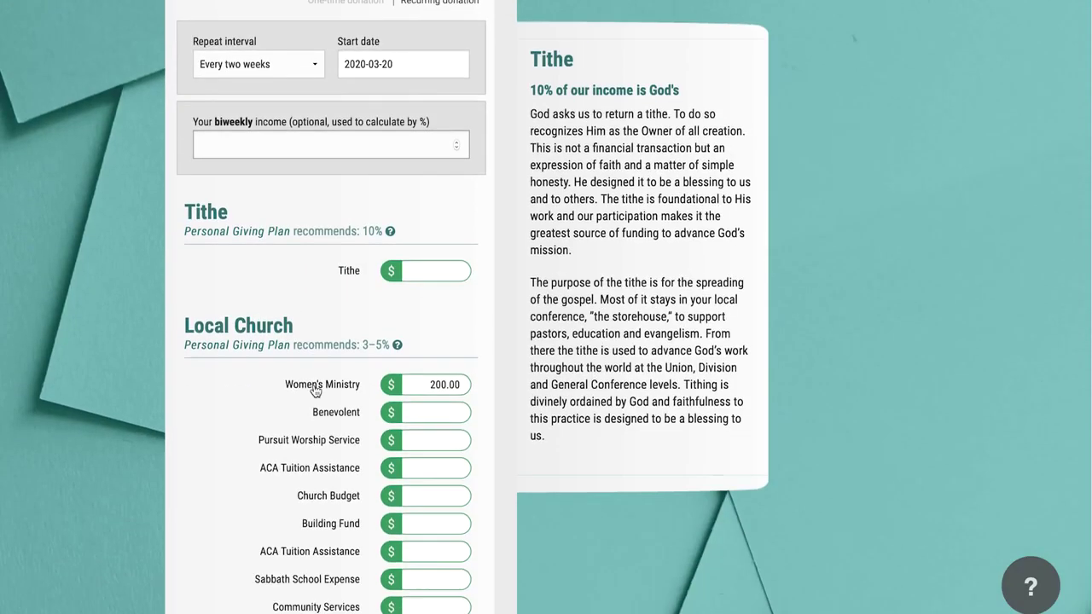
pyautogui.scroll(-2, 324, 385)
pyautogui.click(418, 332)
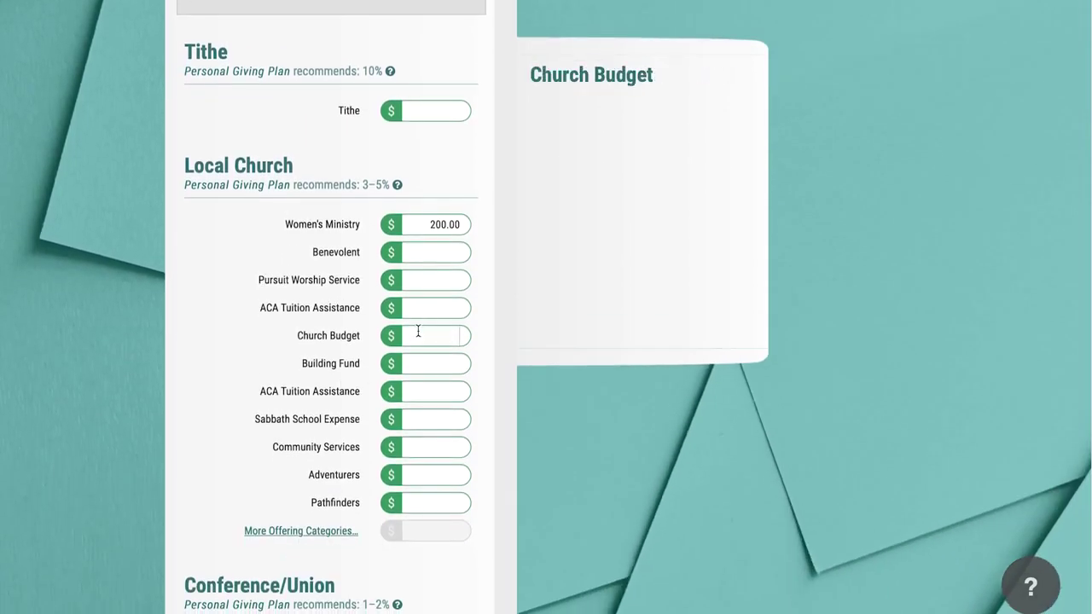
pyautogui.write('50')
pyautogui.moveTo(341, 367)
pyautogui.click(270, 364)
pyautogui.scroll(-7, 269, 364)
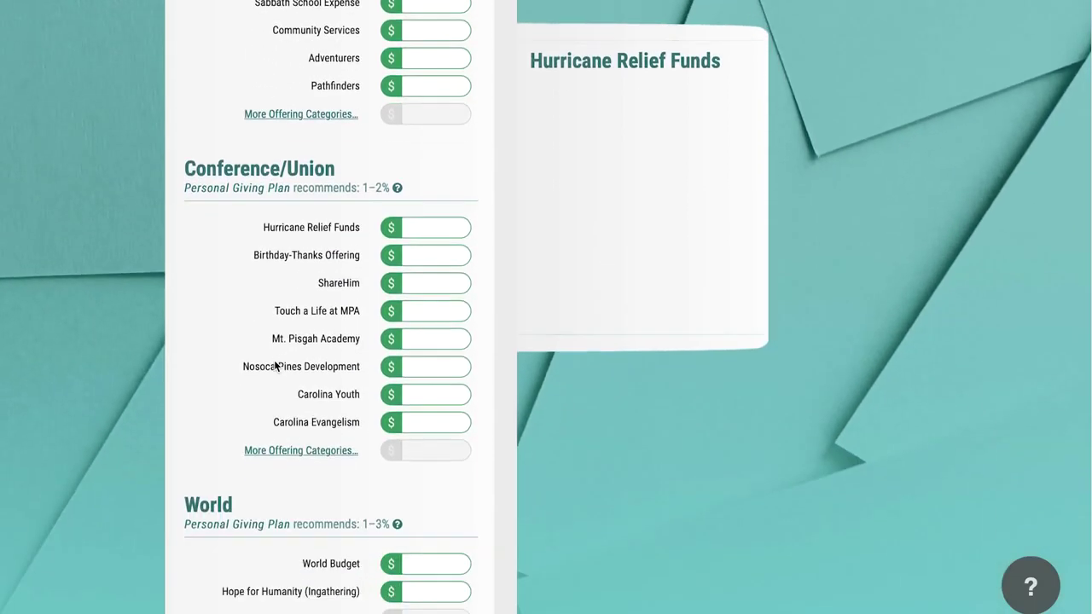
pyautogui.scroll(-2, 368, 474)
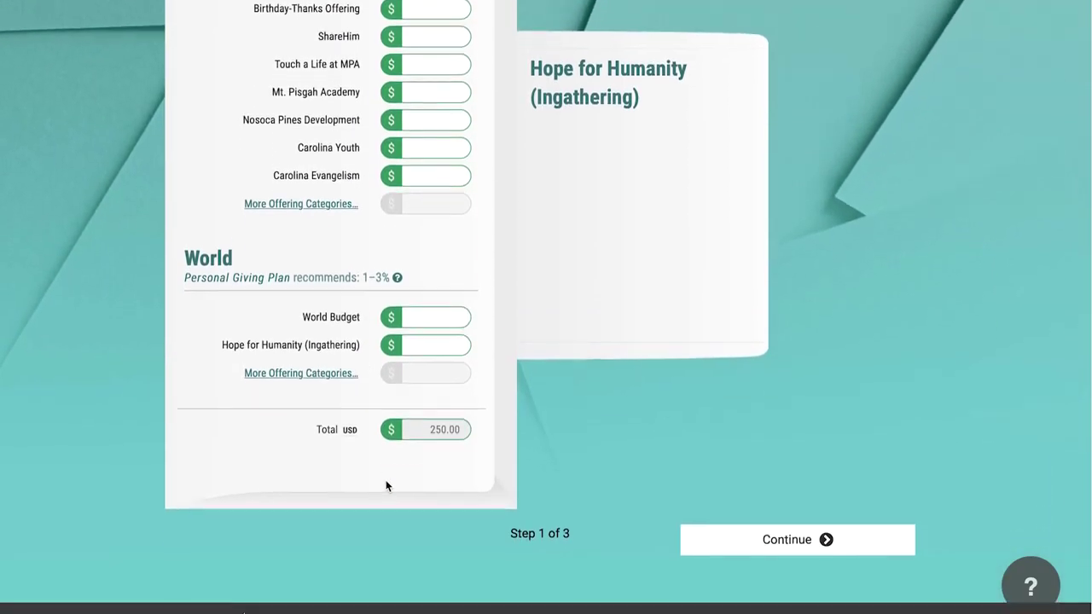